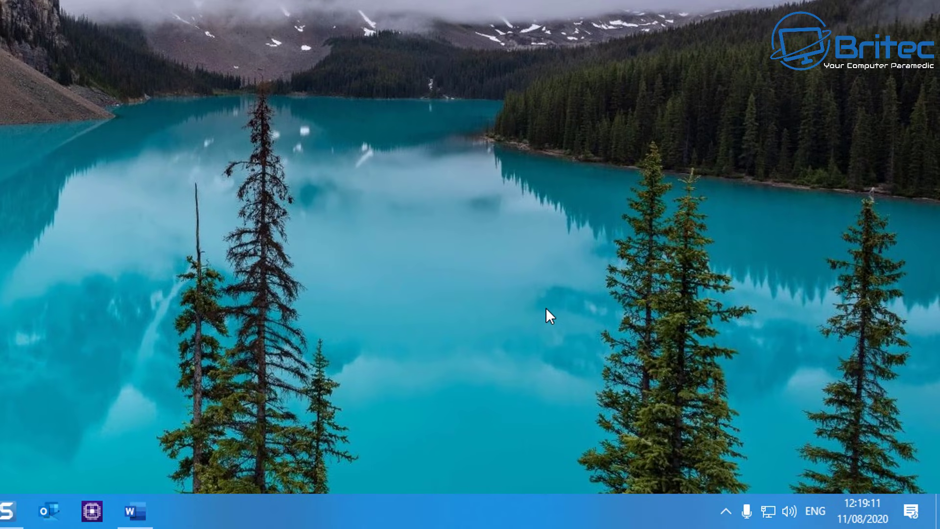
- Open Sound settings from the tray volume icon, showing Realtek speakers and Focusrite input
right_click(789, 512)
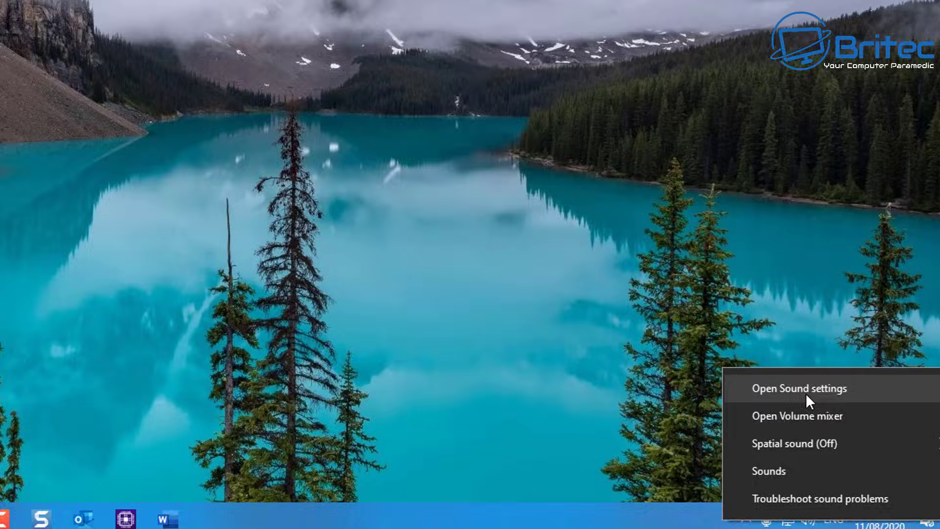
left_click(781, 376)
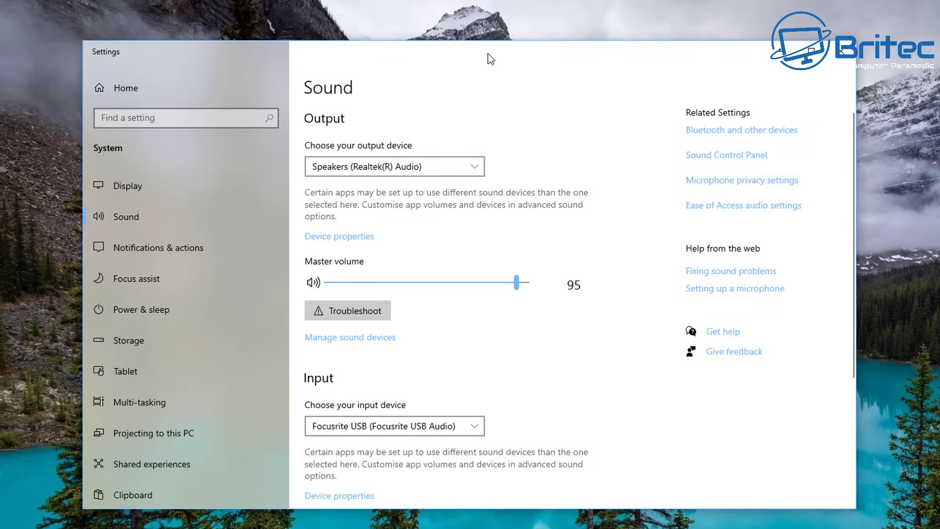
left_click_drag(487, 54, 497, 53)
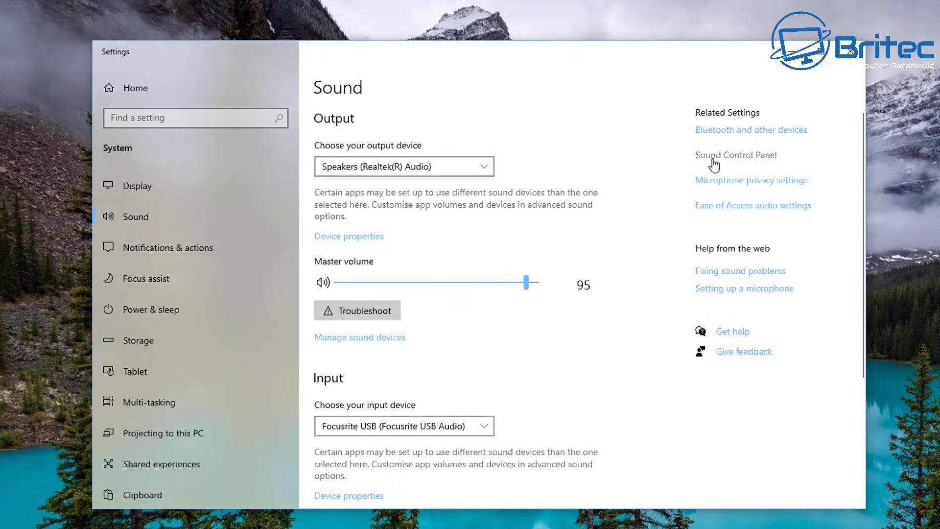
- Open the classic Sound control panel and bring up the default Realtek Speakers' context menu
left_click(743, 157)
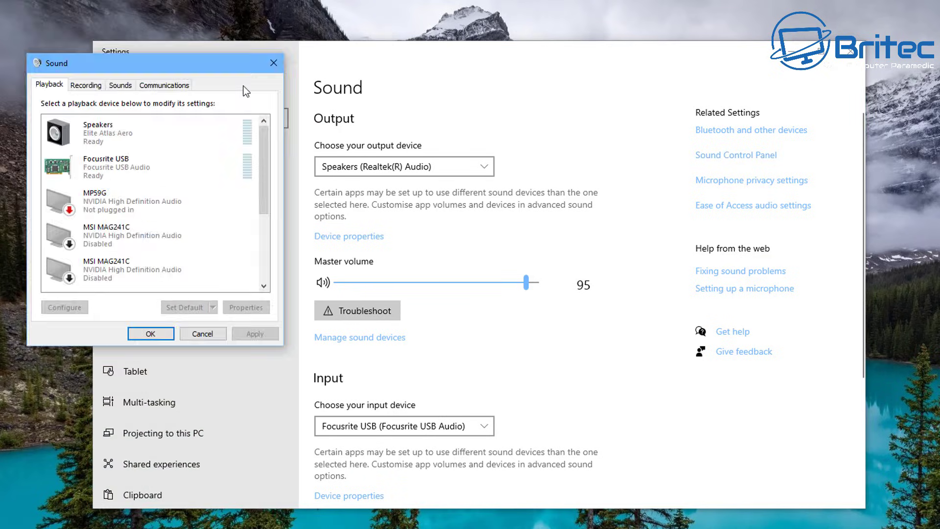
left_click_drag(245, 84, 526, 141)
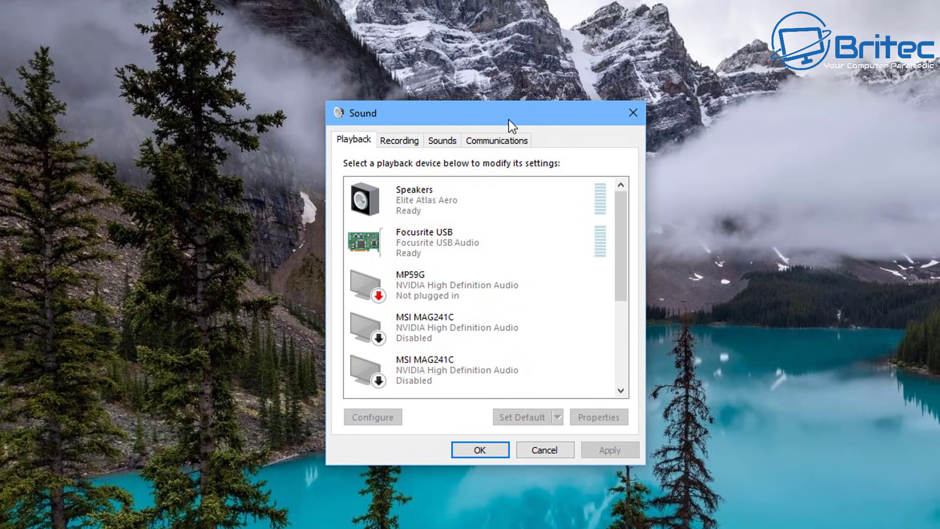
left_click(420, 196)
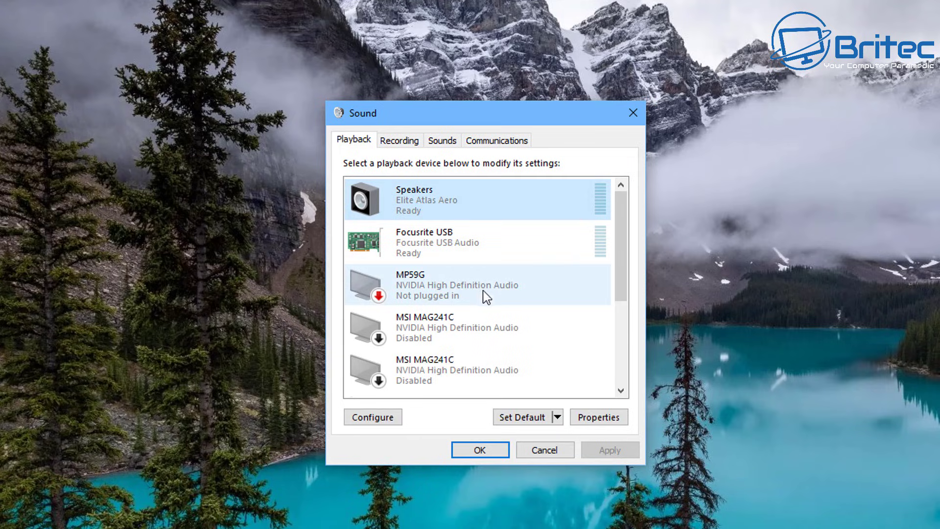
scroll(477, 294, "down", 1)
scroll(493, 305, "down", 1)
scroll(511, 356, "down", 1)
scroll(516, 363, "down", 1)
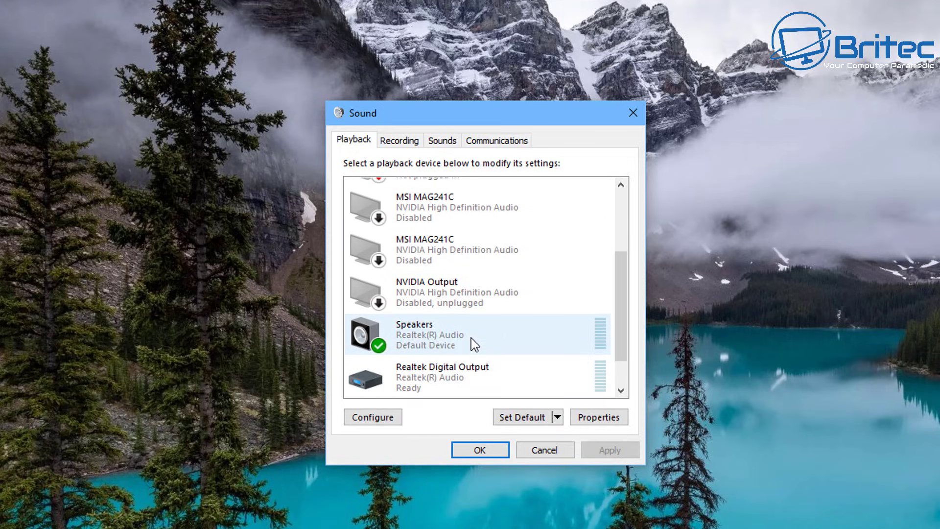
left_click(427, 318)
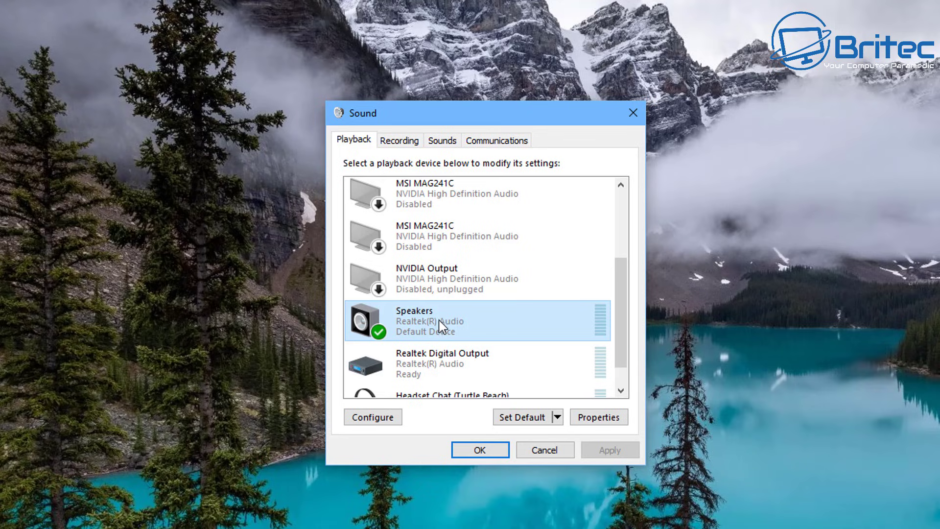
right_click(430, 321)
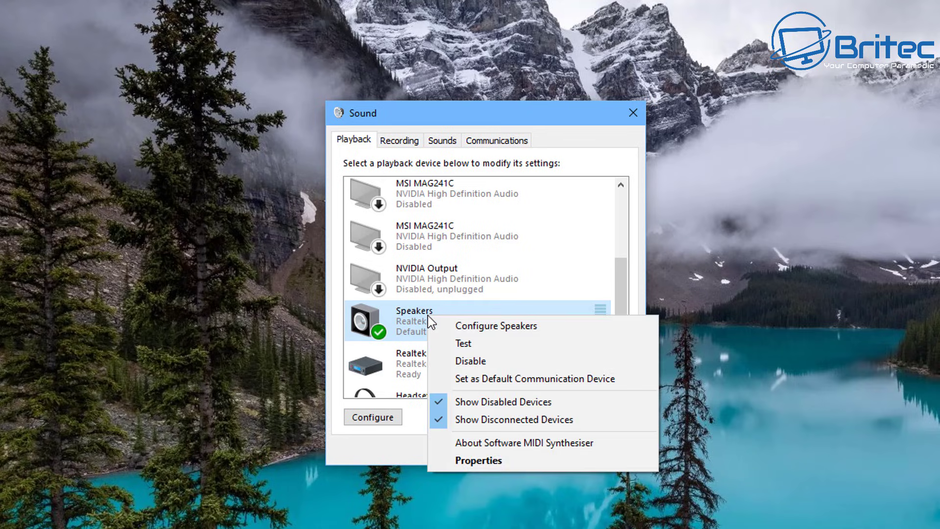
- Mute the Realtek Speakers' Microphone level, set it to 0, and confirm
left_click(468, 462)
left_click_drag(504, 168, 471, 114)
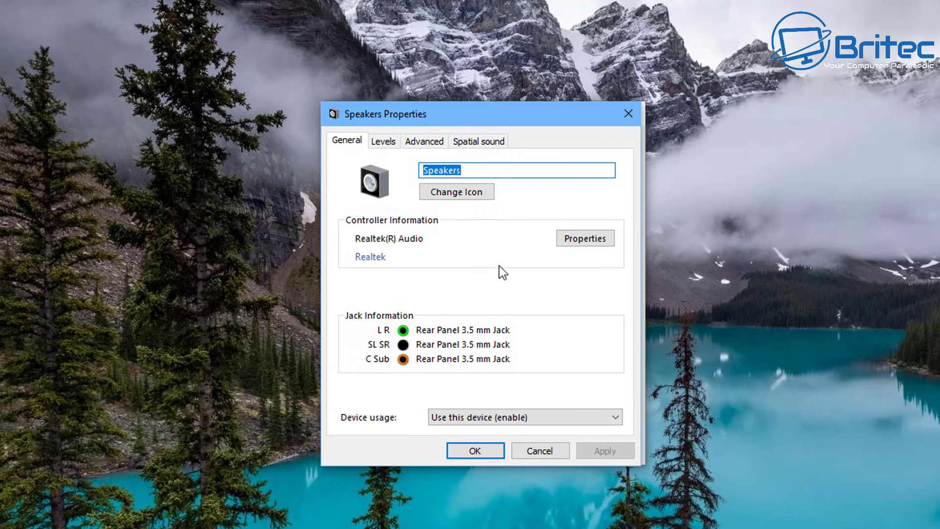
left_click(384, 140)
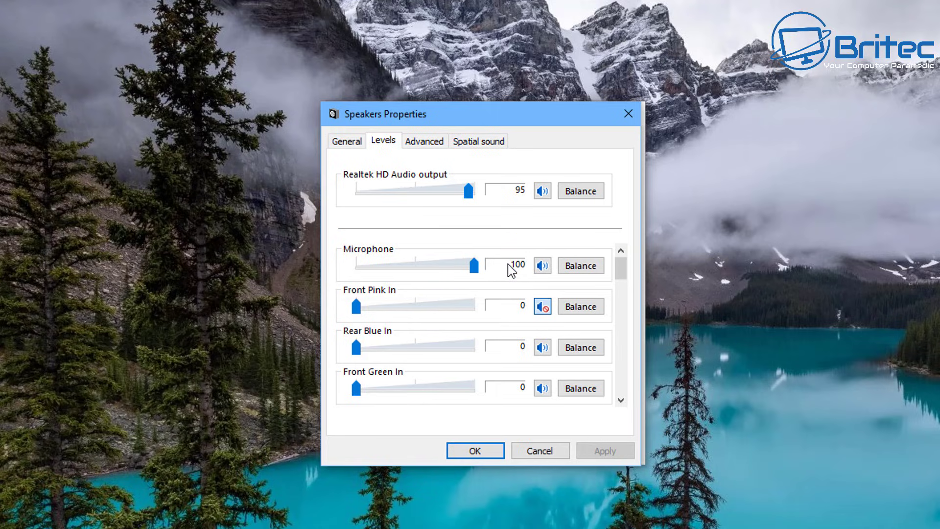
left_click(542, 266)
left_click_drag(474, 265, 356, 265)
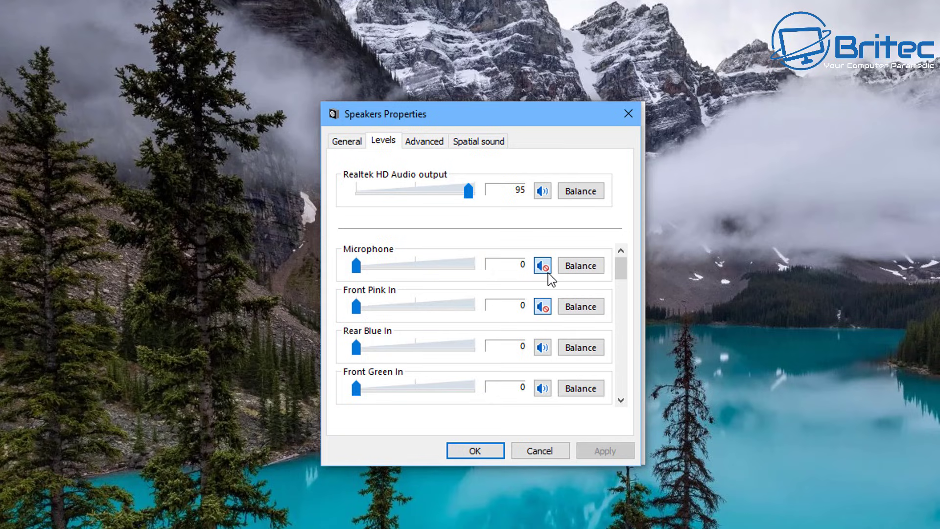
left_click(476, 451)
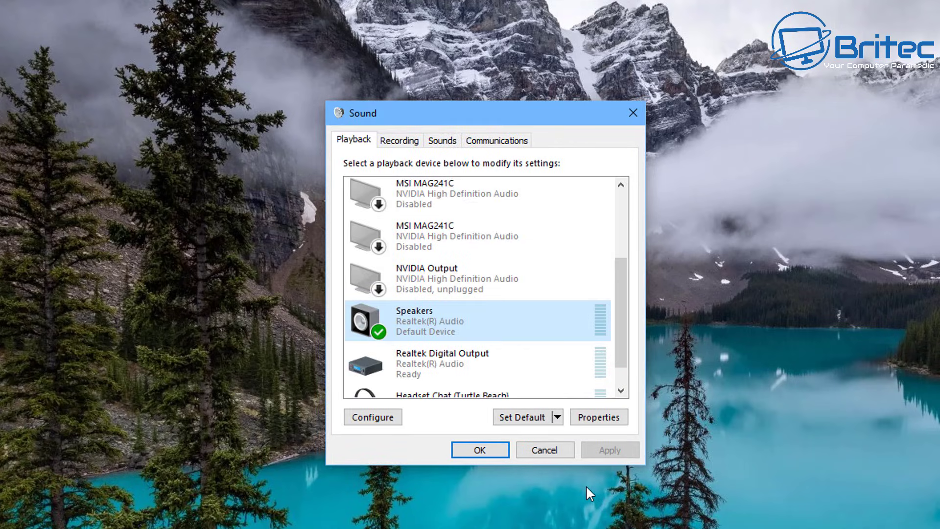
- Show the Recording devices list and select the Elite Atlas Aero microphone
left_click(401, 141)
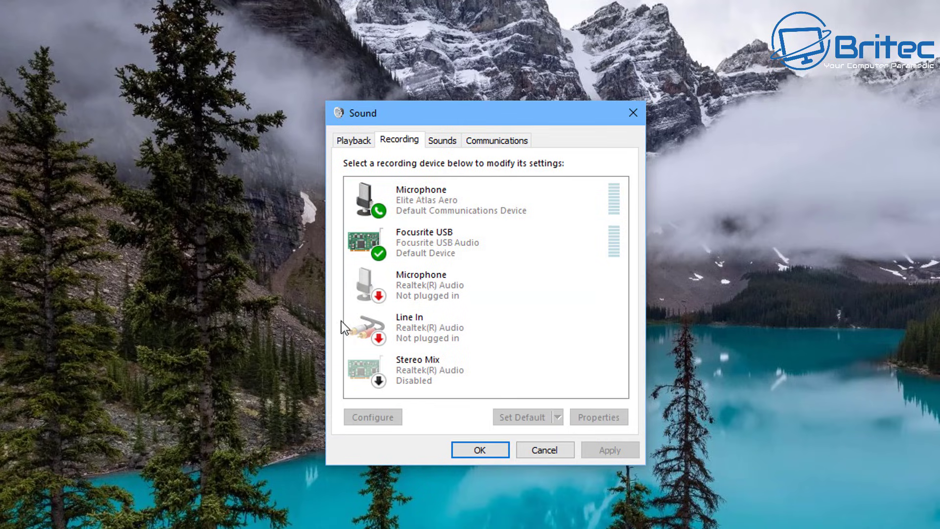
left_click(453, 206)
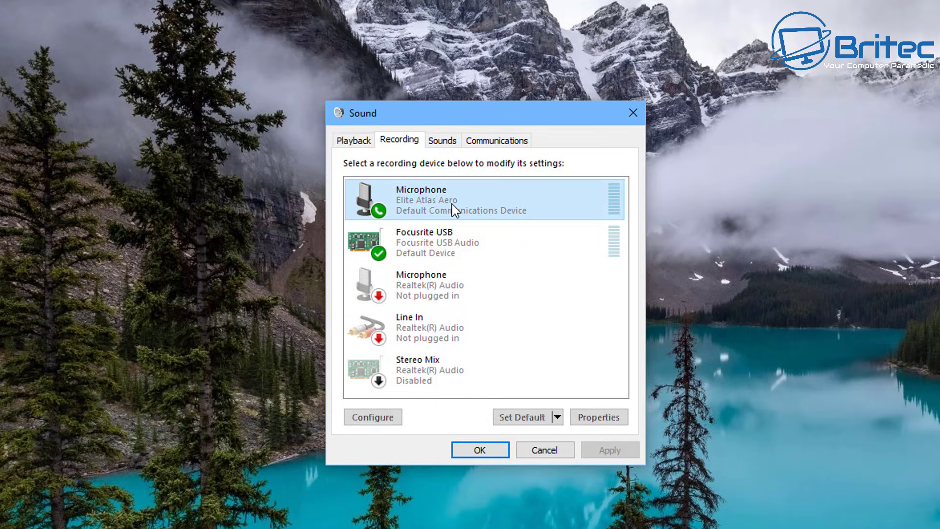
- Open the Elite Atlas Aero microphone's Listen settings and toggle 'Listen to this device'
left_click(596, 417)
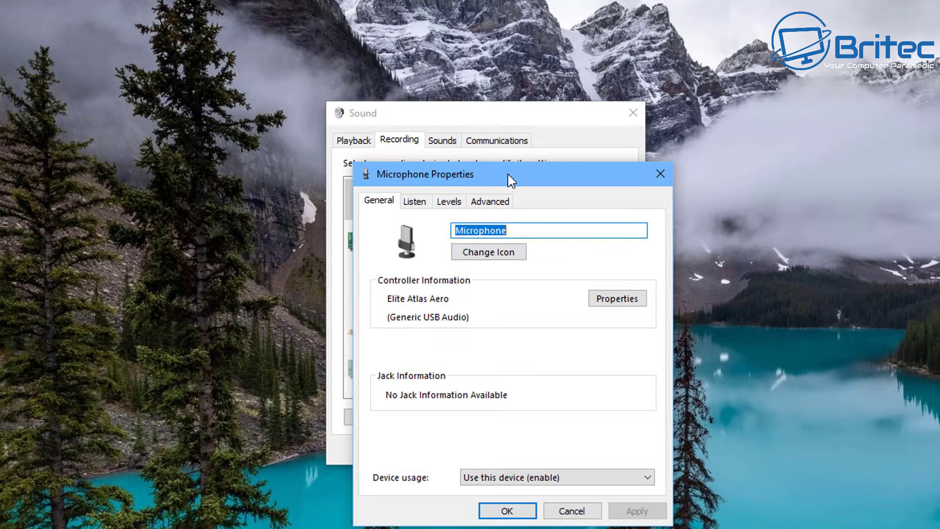
left_click_drag(507, 174, 483, 112)
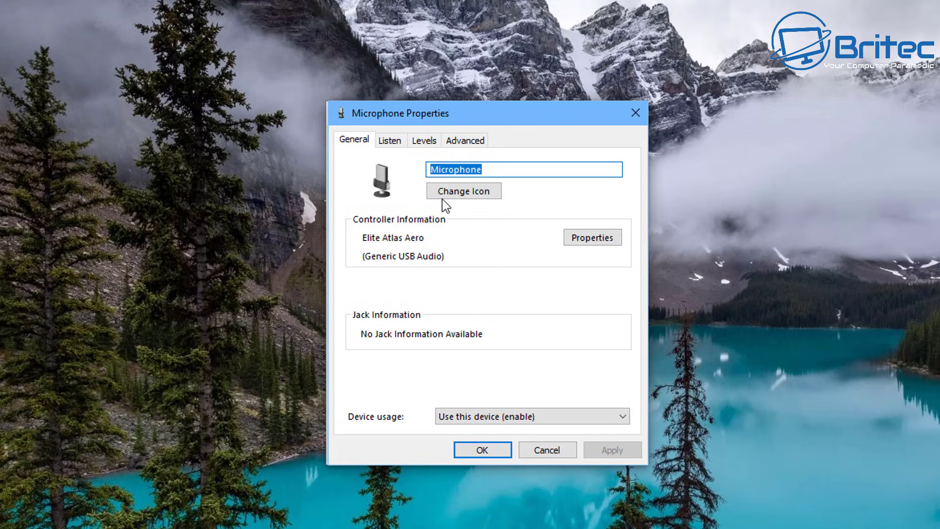
left_click(389, 140)
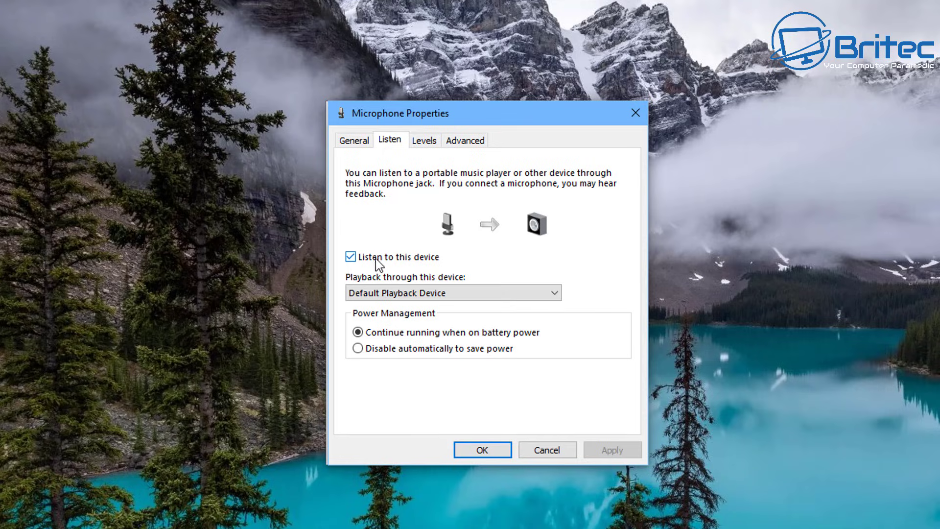
left_click(350, 257)
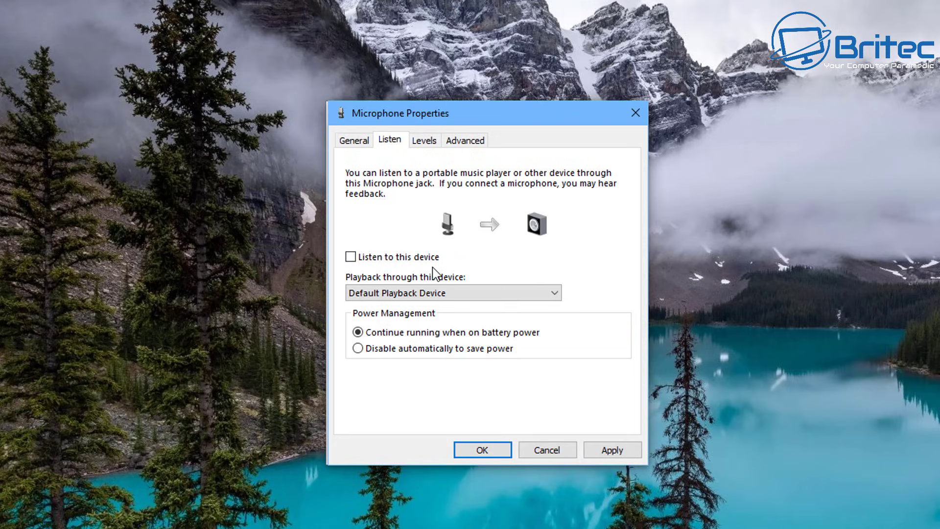
left_click(450, 263)
key("alt+a")
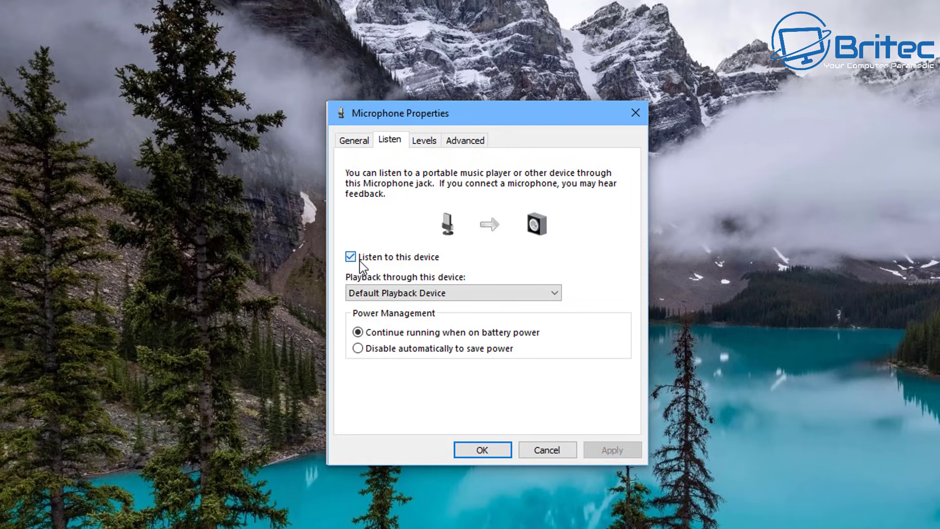
- Leave 'Listen to this device' unchecked, then apply and close the microphone properties
left_click(360, 259)
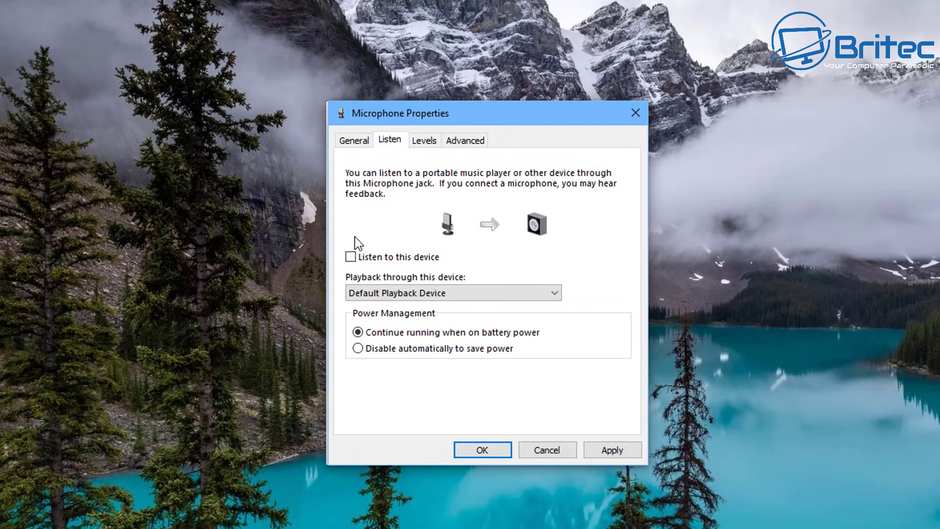
left_click(434, 258)
key("alt+a")
left_click(456, 262)
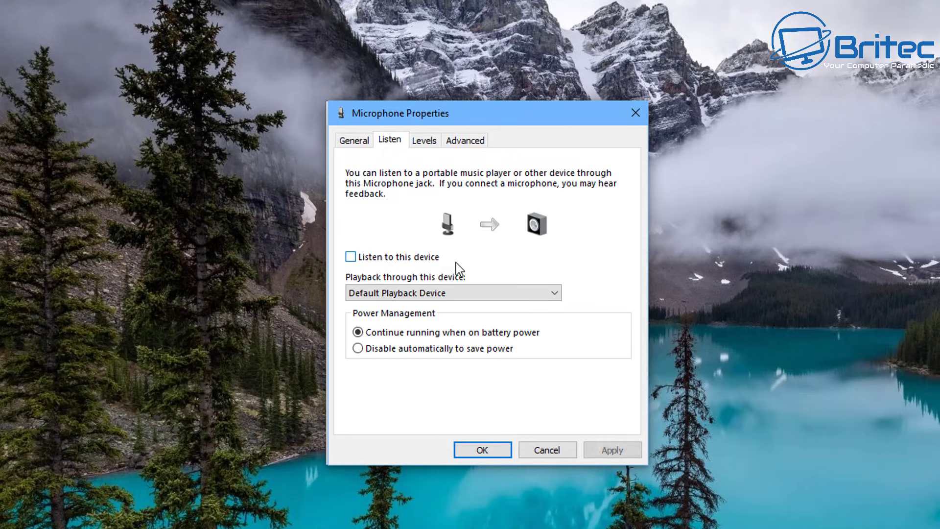
left_click(458, 261)
left_click(462, 262)
left_click(462, 262)
left_click(464, 266)
left_click(464, 266)
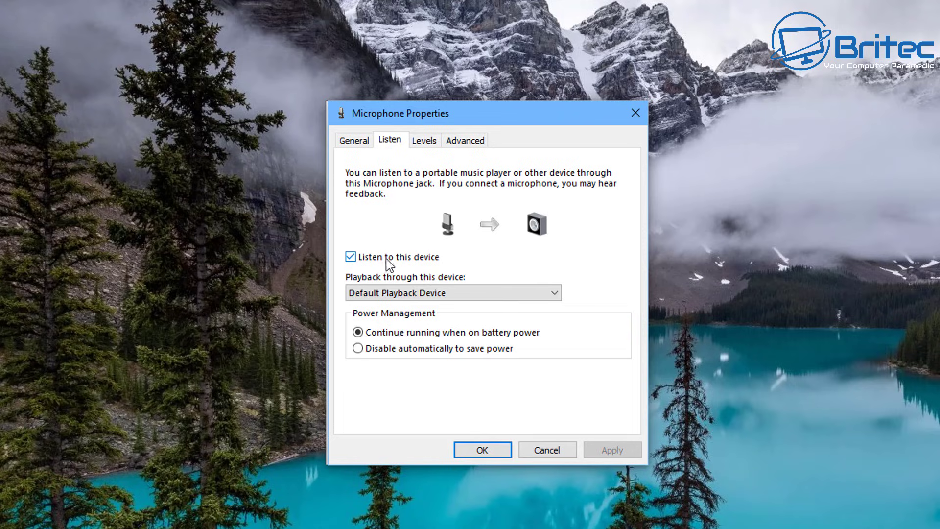
left_click(352, 256)
left_click(612, 449)
left_click(481, 450)
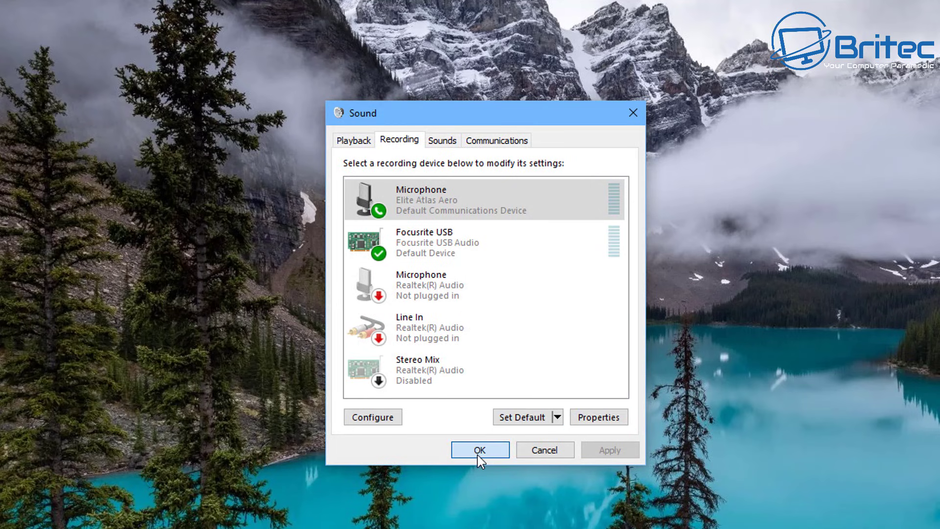
- Close the Sound control panel with OK, keeping the recording changes
left_click(478, 451)
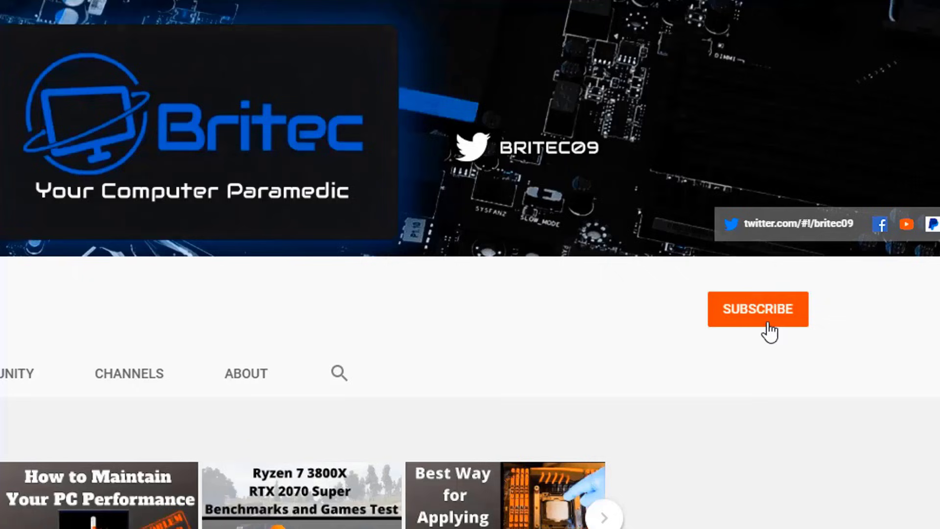
- Subscribe to Britec and set the bell notifications to All
left_click(769, 323)
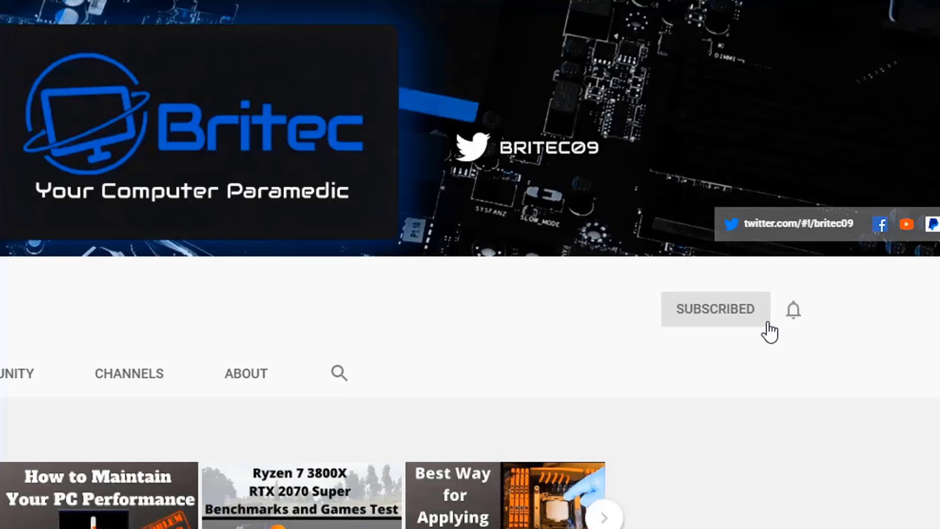
left_click(794, 312)
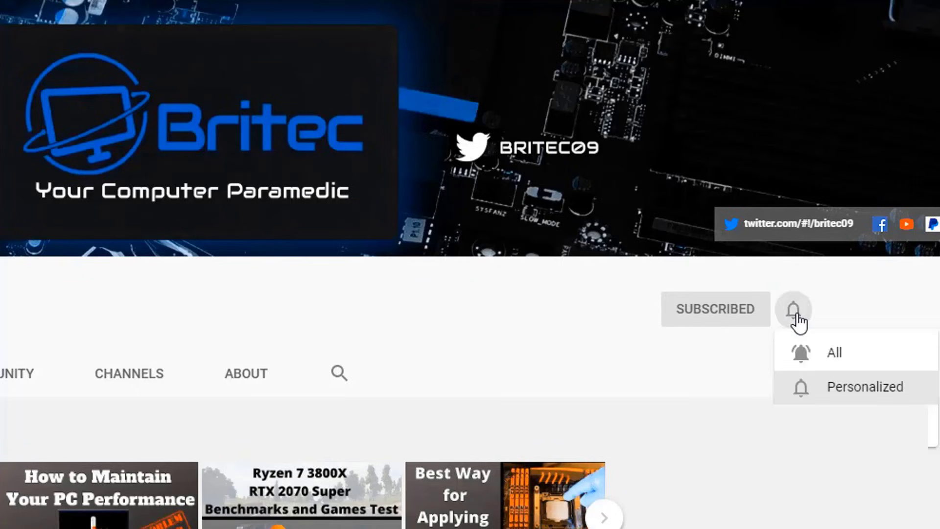
left_click(818, 355)
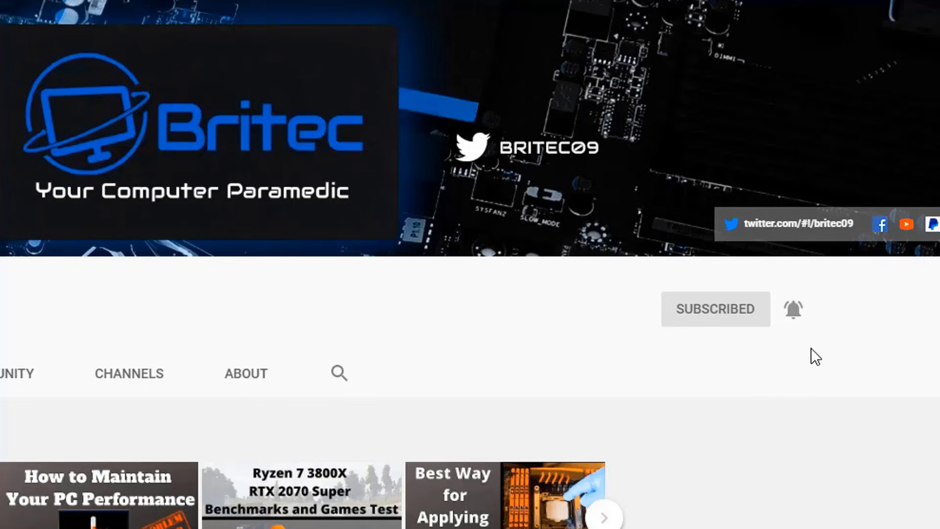